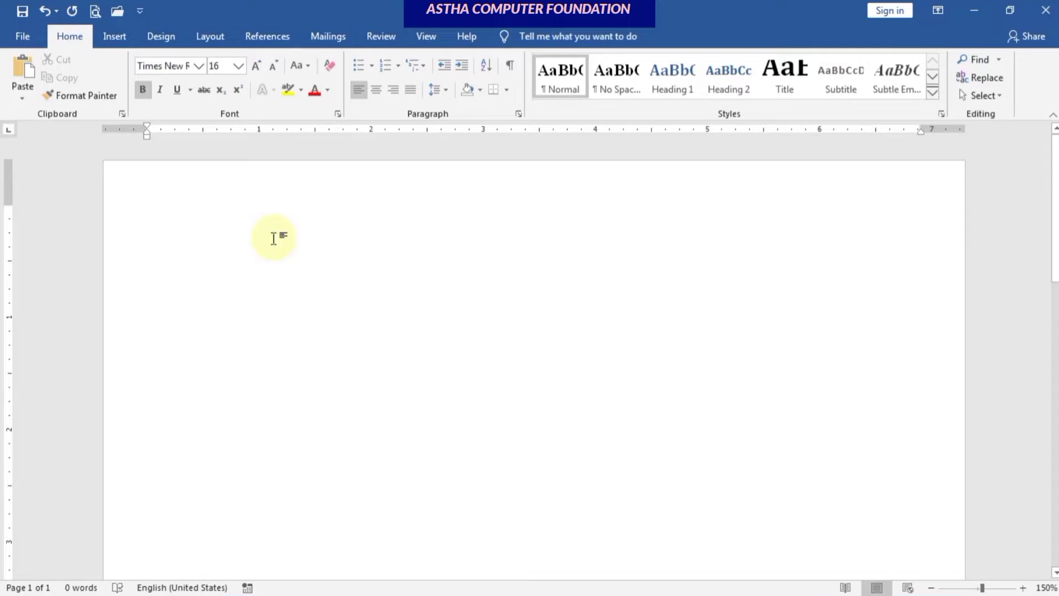
From Insert > Object, choose Microsoft Excel Worksheet as the new object type.
click(122, 37)
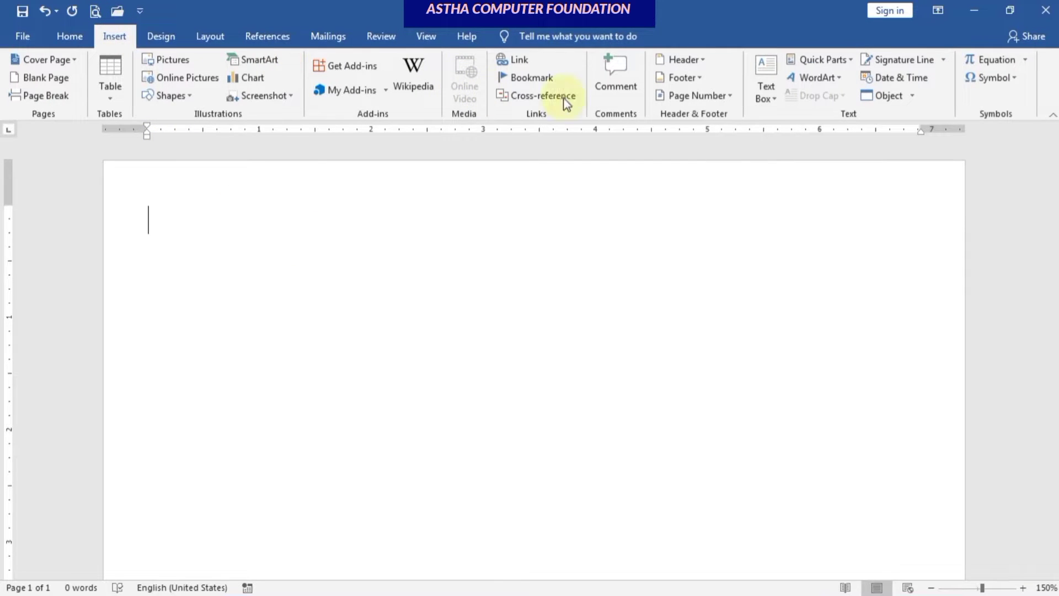
click(885, 97)
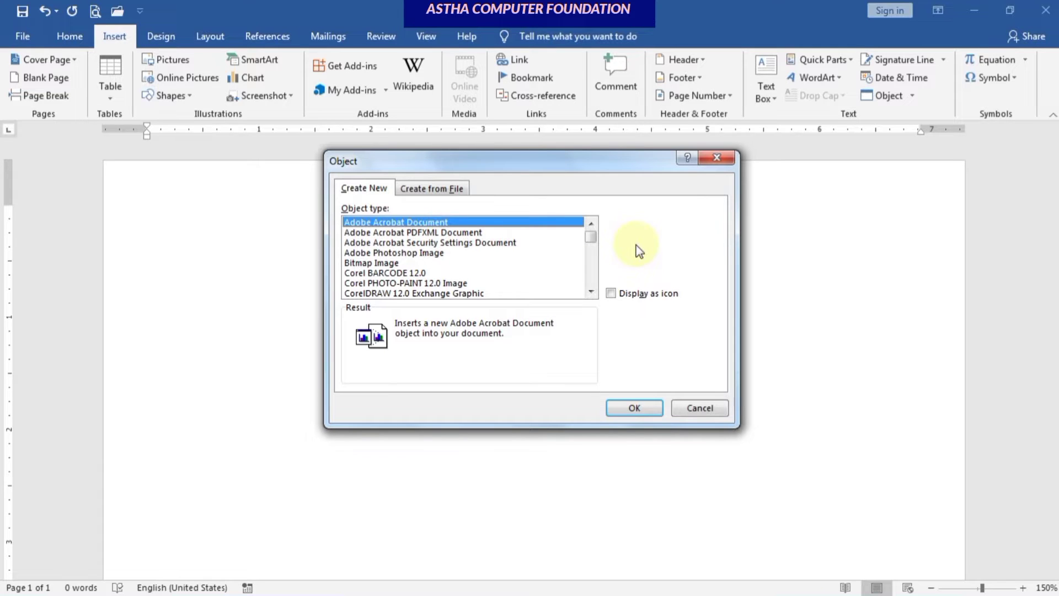
click(591, 292)
click(590, 292)
click(590, 292)
click(591, 292)
click(591, 292)
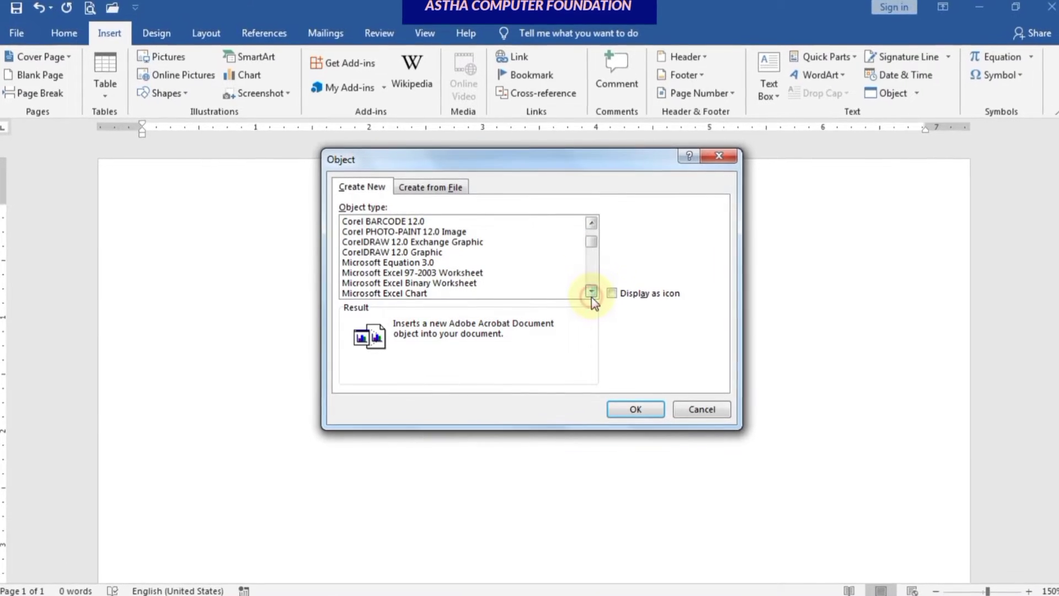
click(591, 293)
click(591, 292)
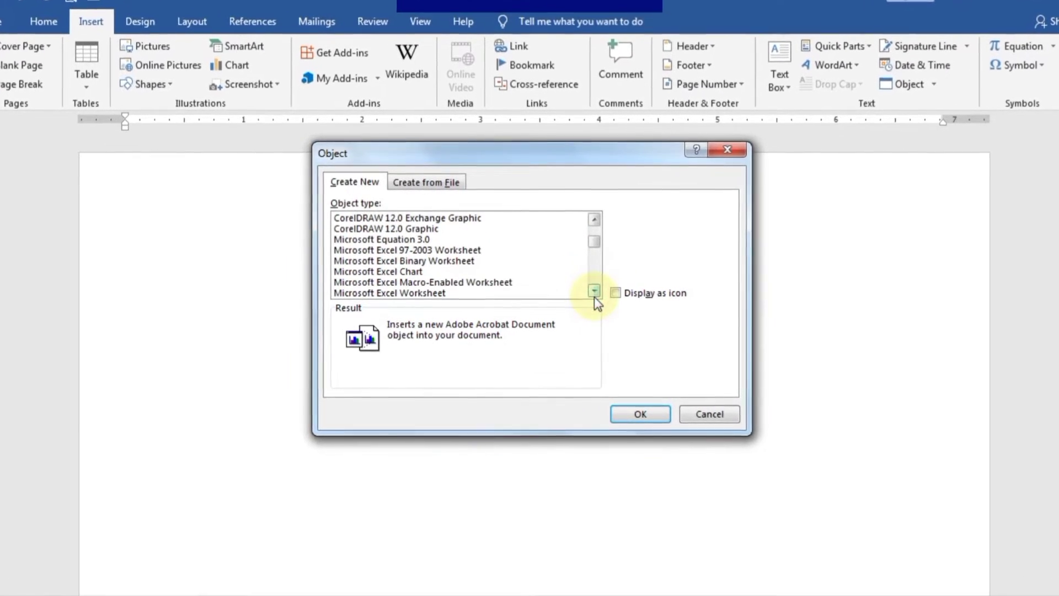
click(594, 292)
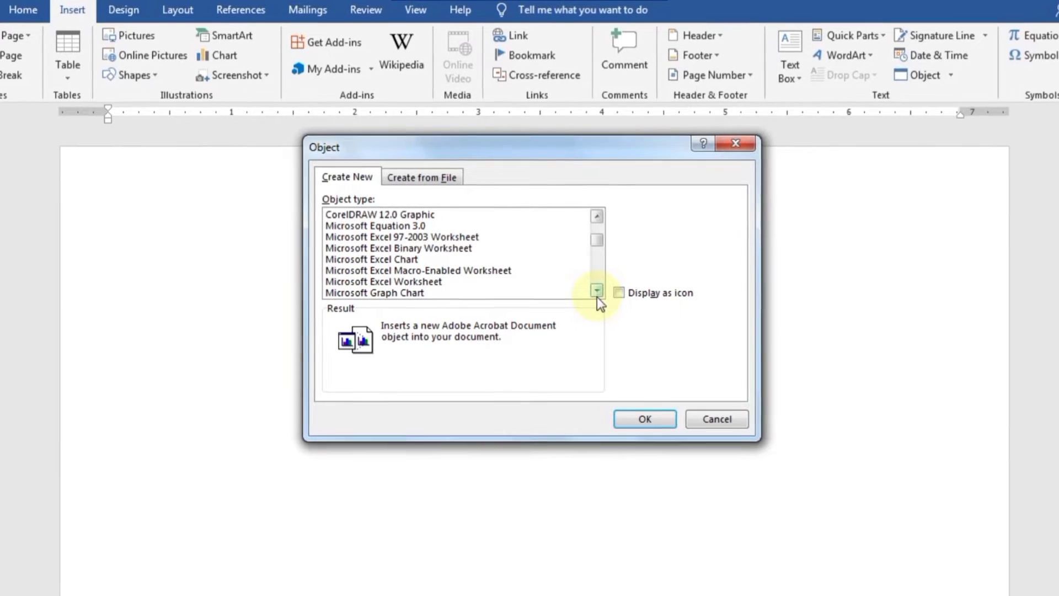
click(423, 282)
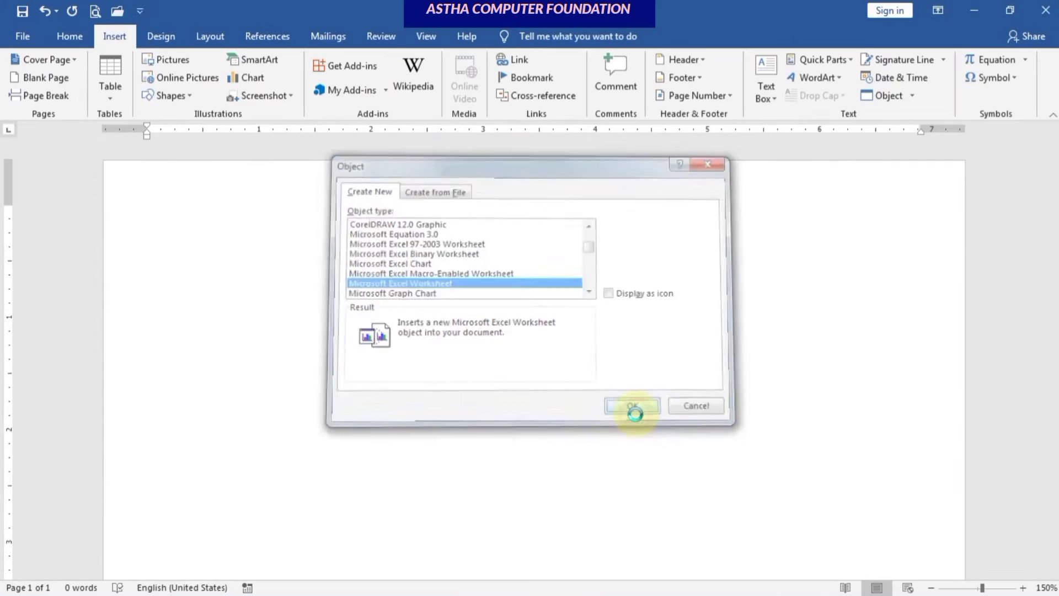
Embed the blank Excel worksheet and drag its corner to enlarge it slightly.
click(656, 436)
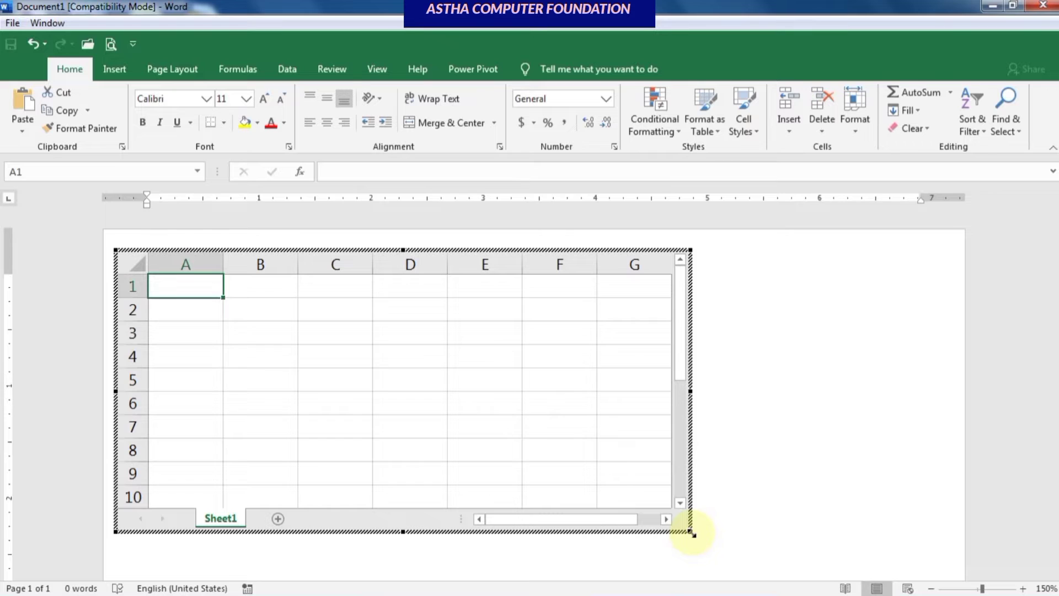
mouse_move(693, 534)
mouse_down()
mouse_move(635, 482)
mouse_move(723, 533)
mouse_up()
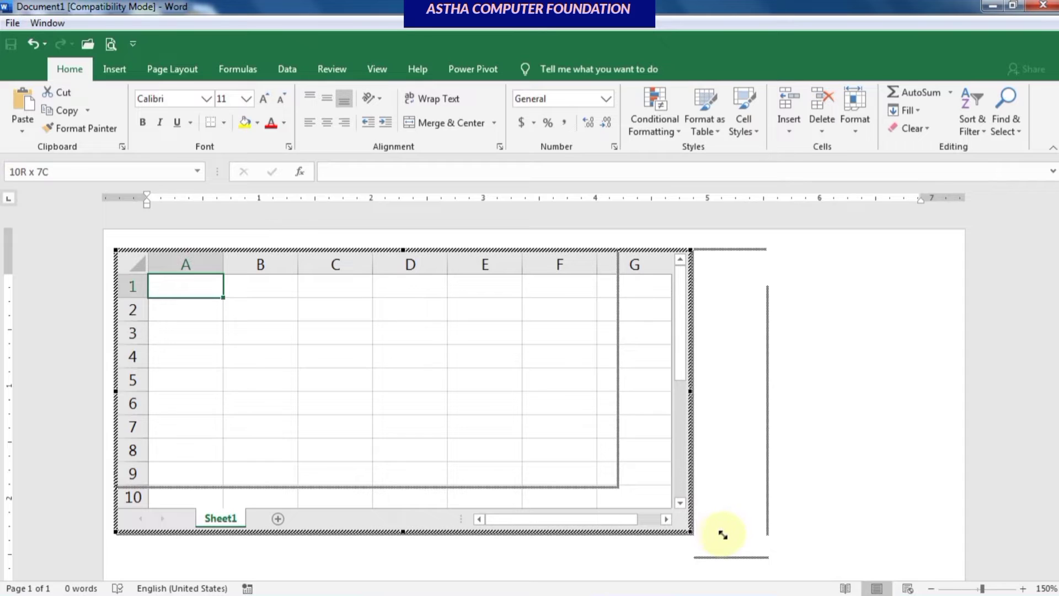
drag(722, 534, 727, 537)
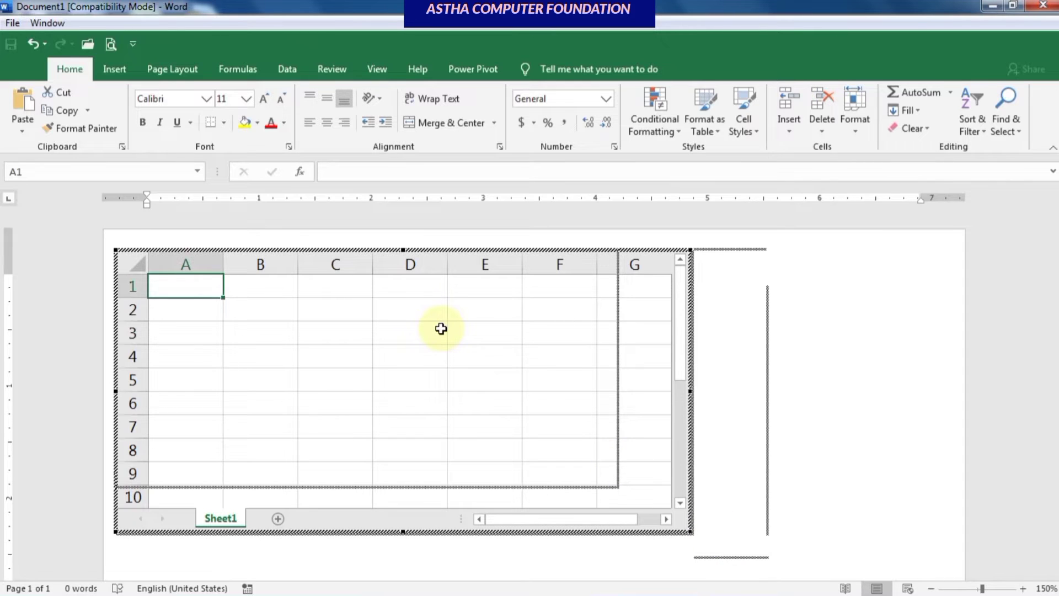
Enter the headings NAME and ADD in cells B2 and C2.
click(354, 316)
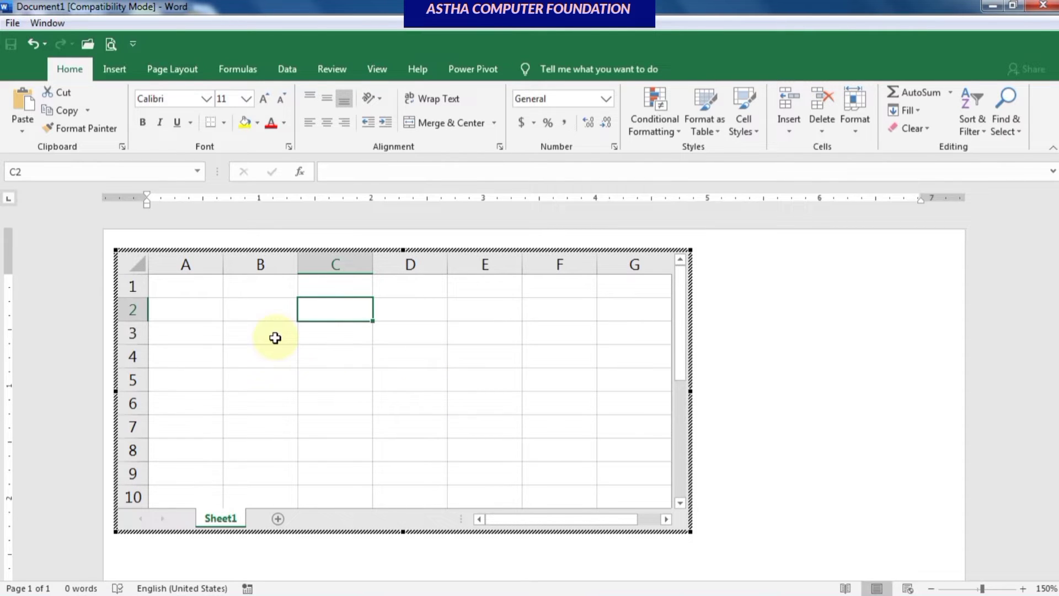
click(263, 314)
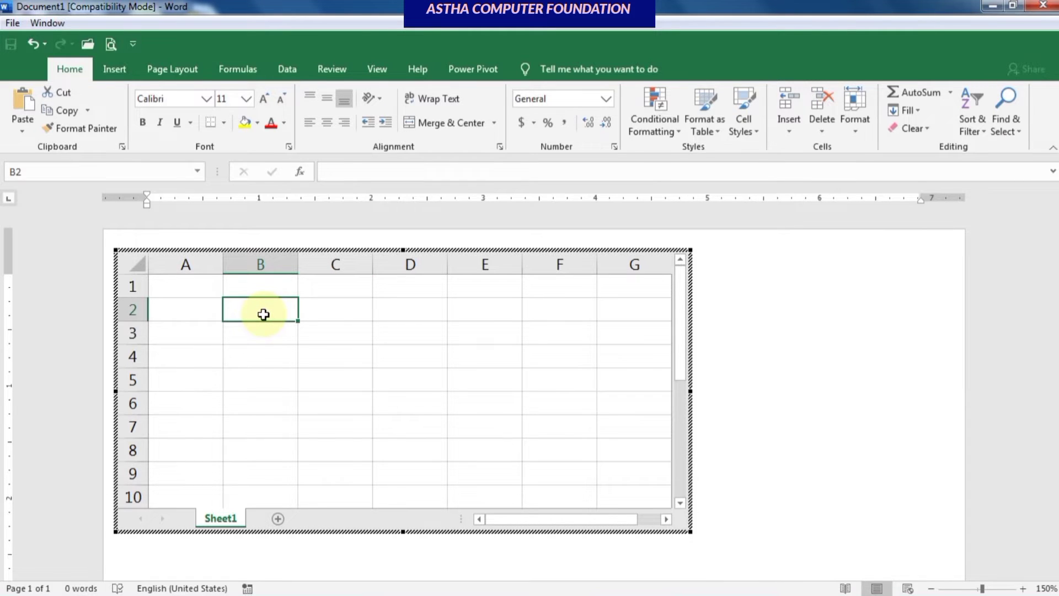
text(NAME)
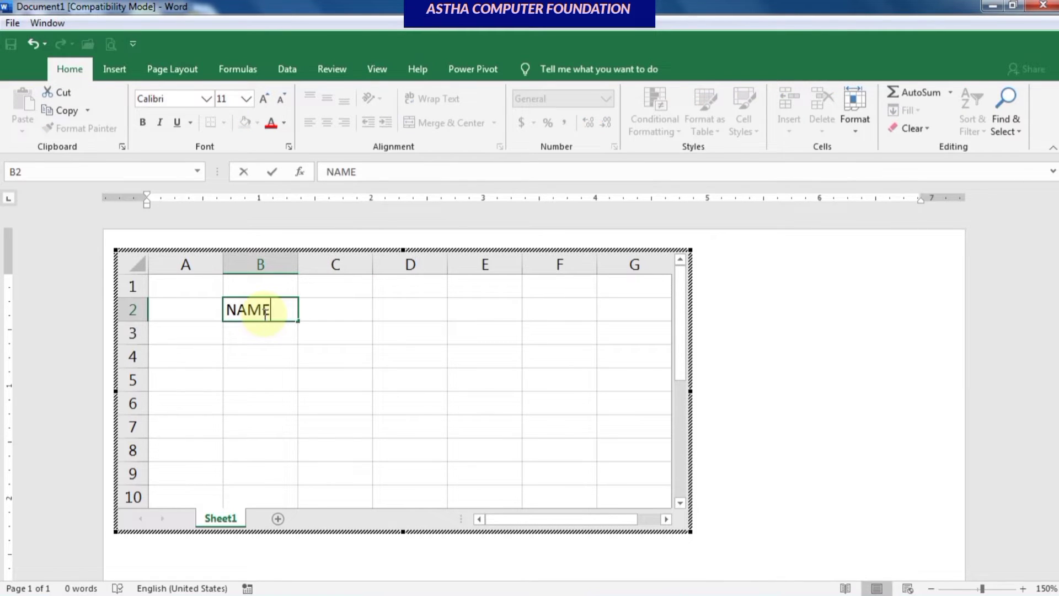
key(Tab)
text(A)
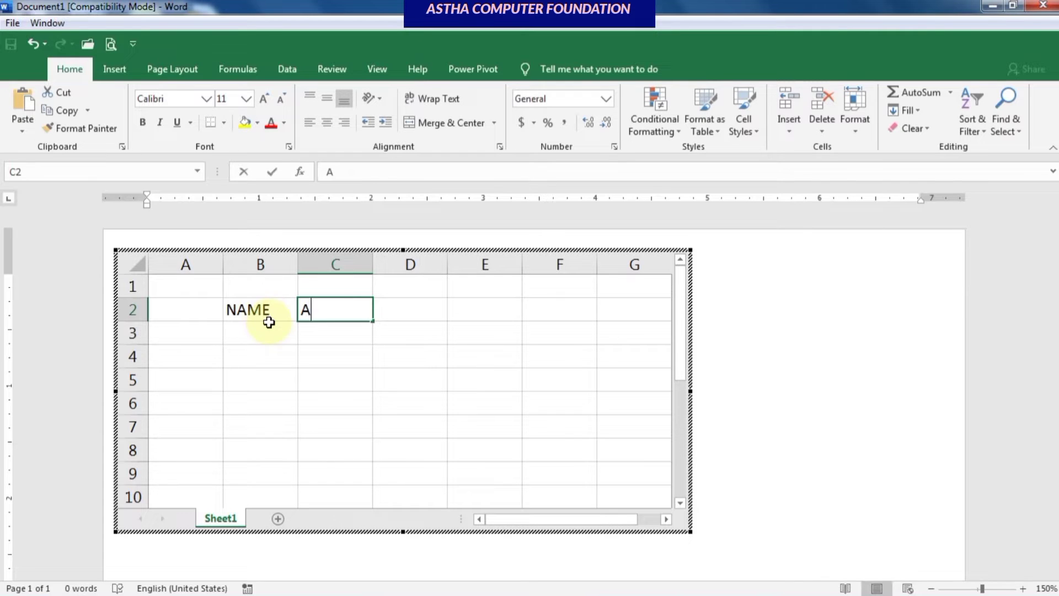
text(DDD)
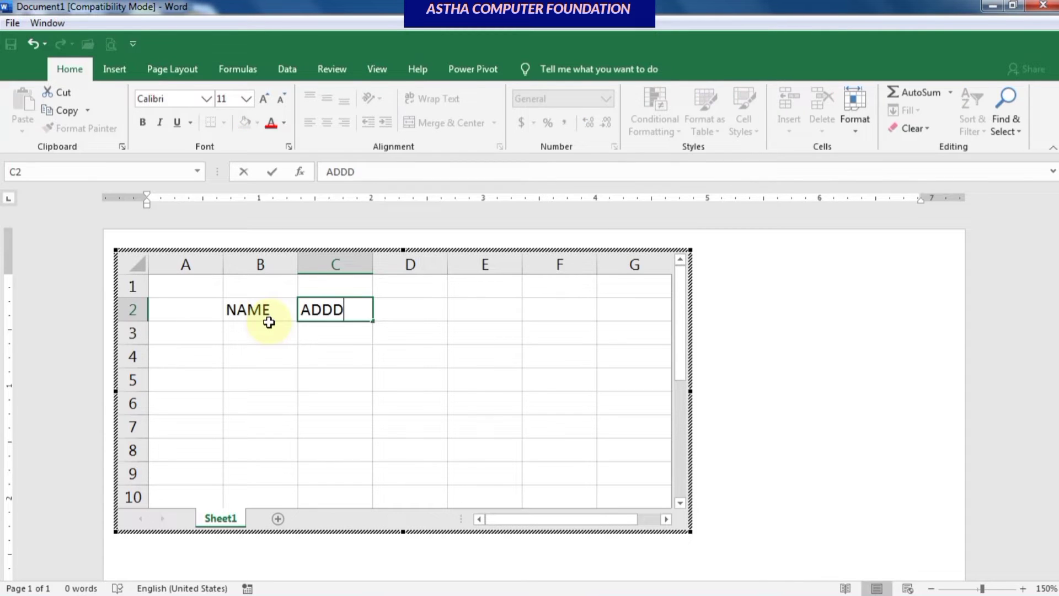
key(BackSpace)
key(Tab)
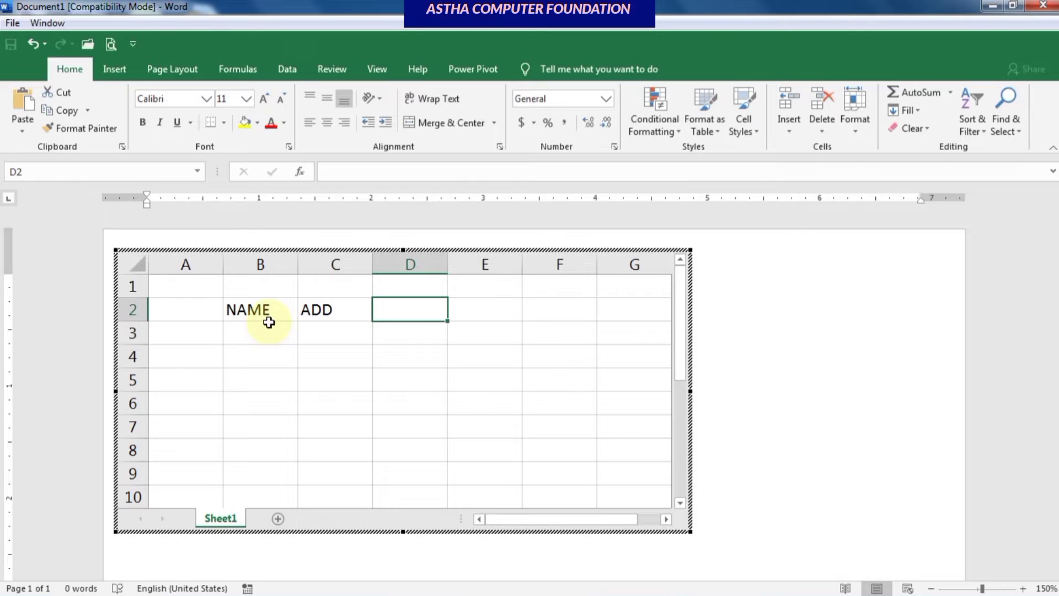
Add the headings CODE NO and MOB NO in cells D2 and E2.
text(CI)
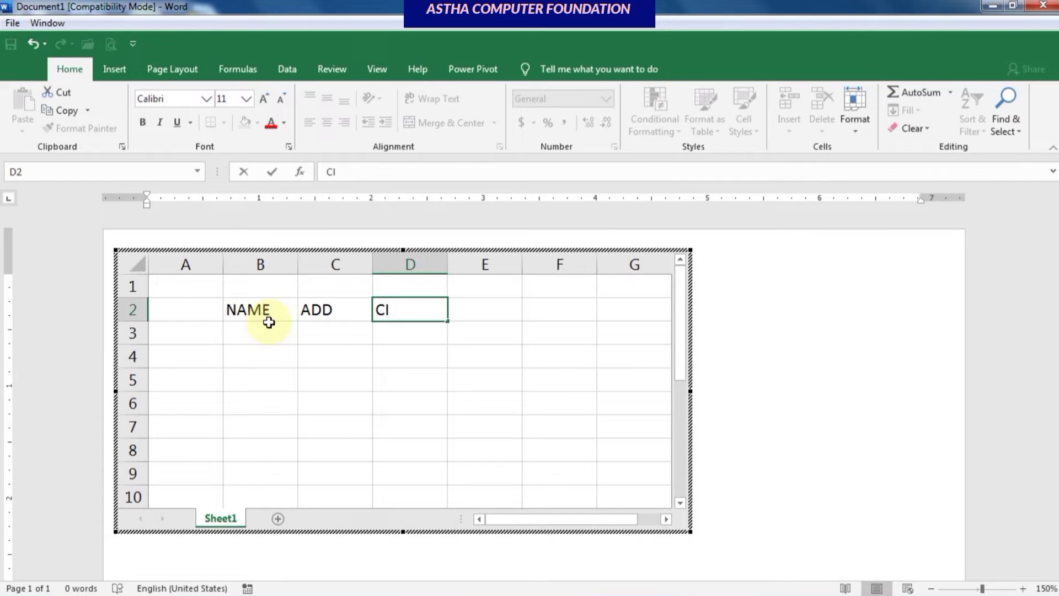
key(BackSpace)
text(ODE)
text( NO)
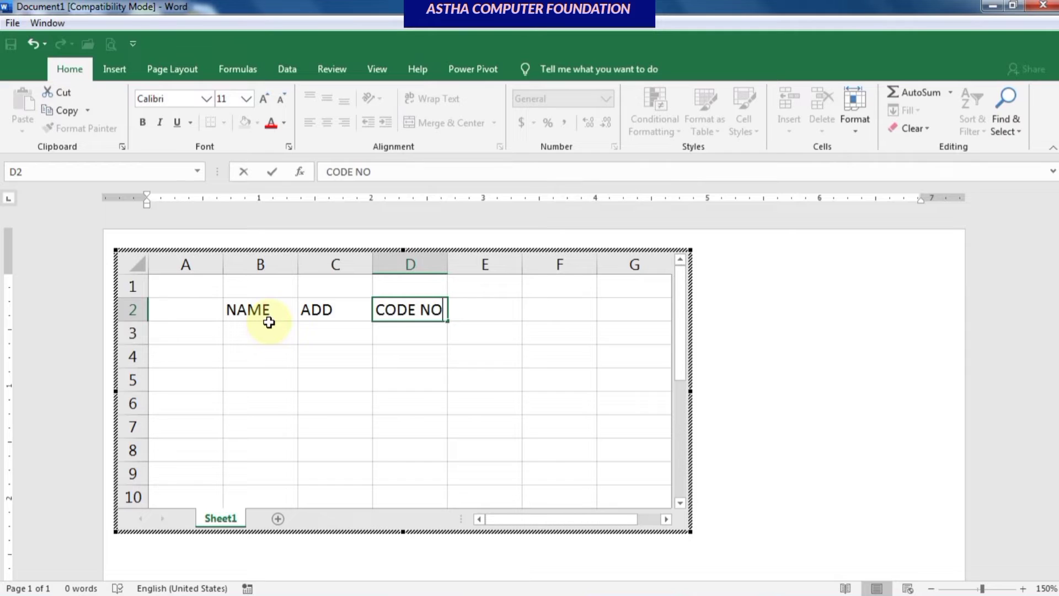
key(Tab)
text(M)
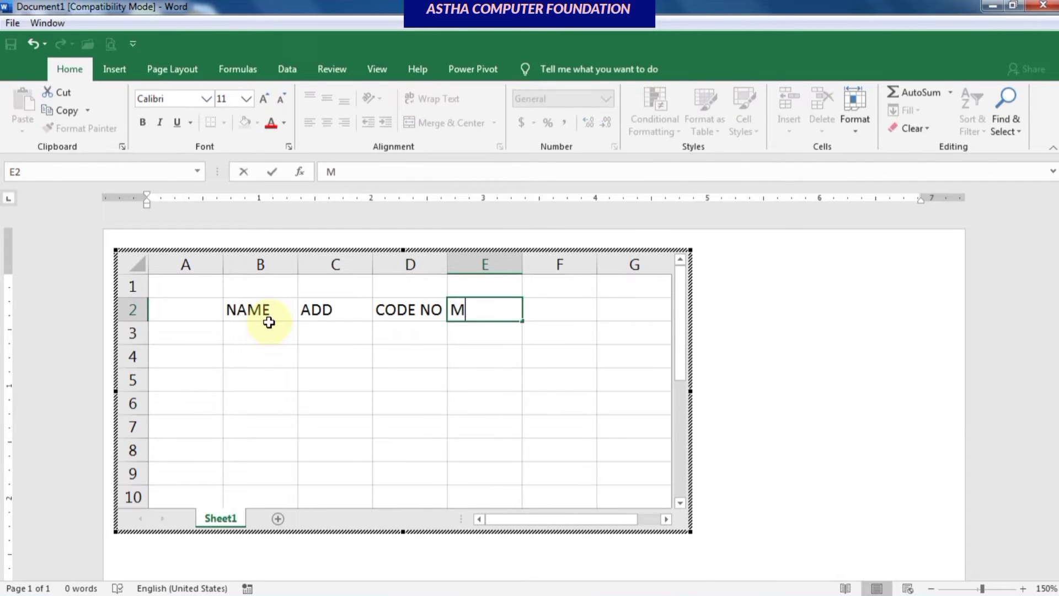
text(OBN=)
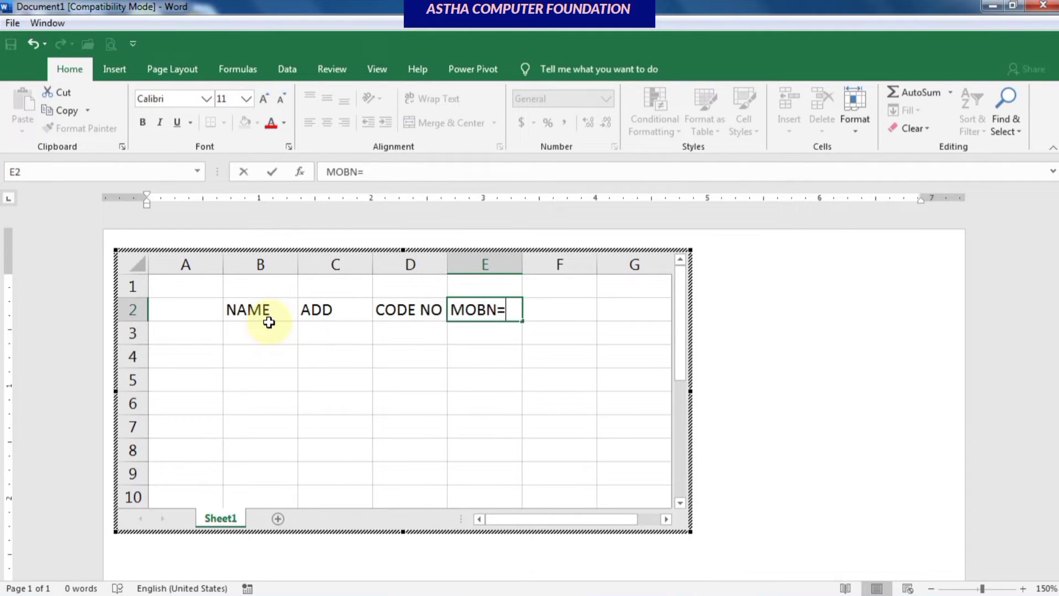
key(BackSpace)
key(BackSpace)
text(NO)
key(Return)
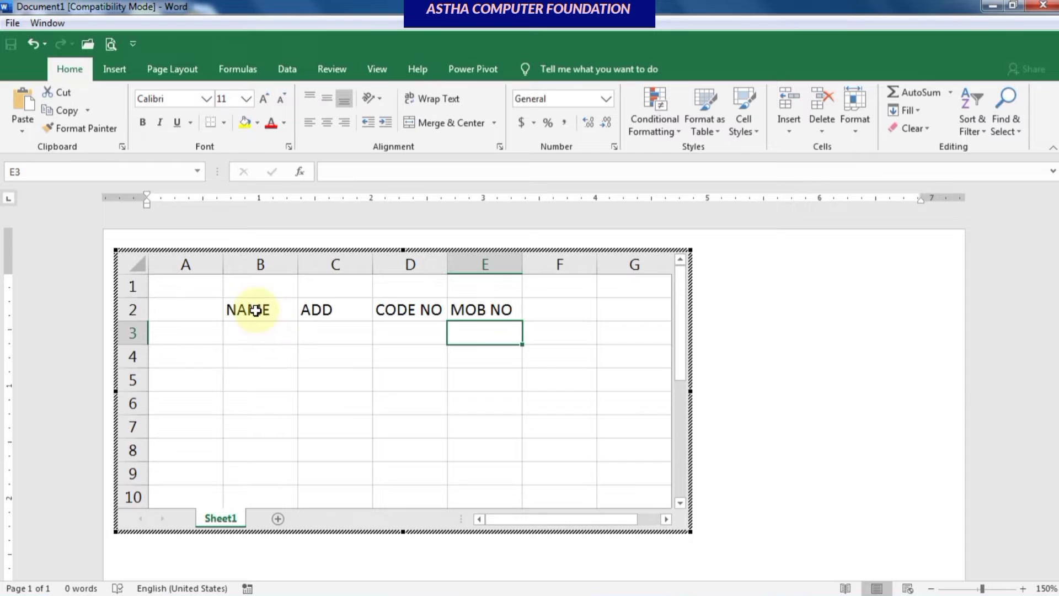
Apply All Borders to the range B2:E8 of the embedded sheet.
drag(253, 309, 471, 458)
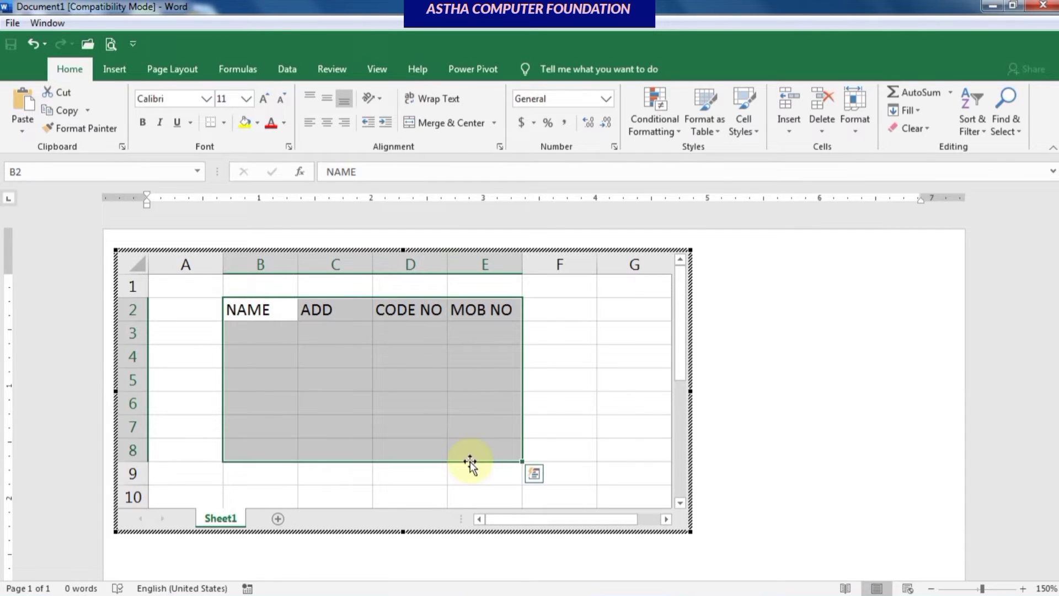
click(224, 123)
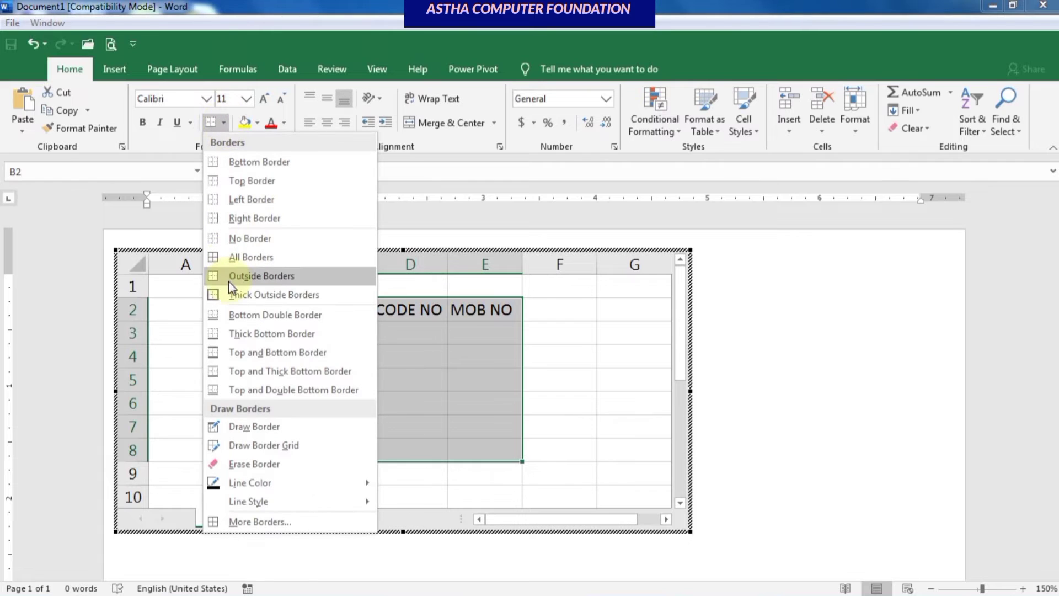
click(237, 256)
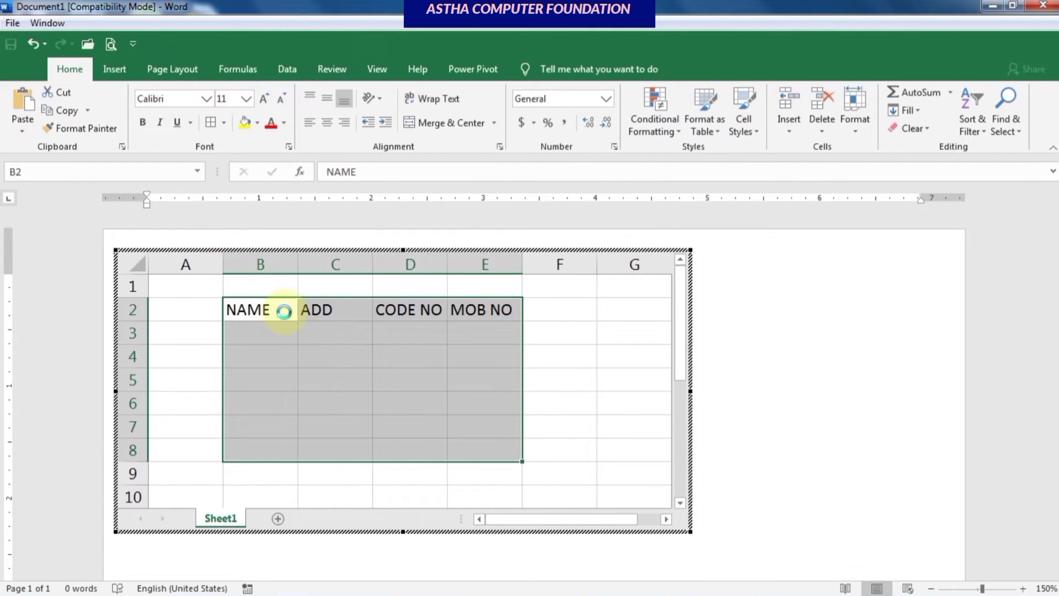
click(349, 369)
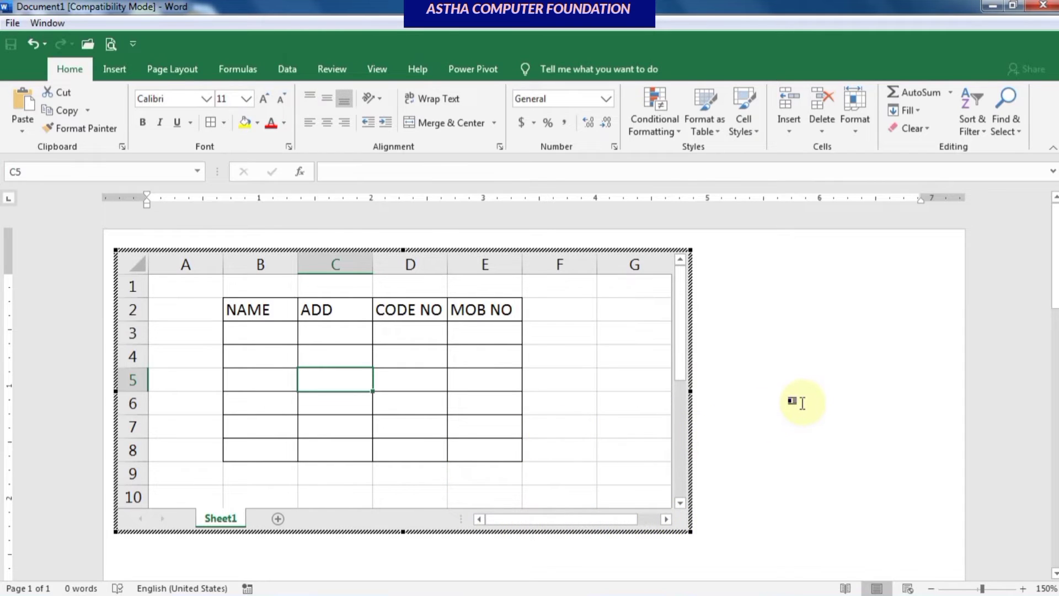
Leave the worksheet editing view and select the embedded table object on the page.
click(791, 368)
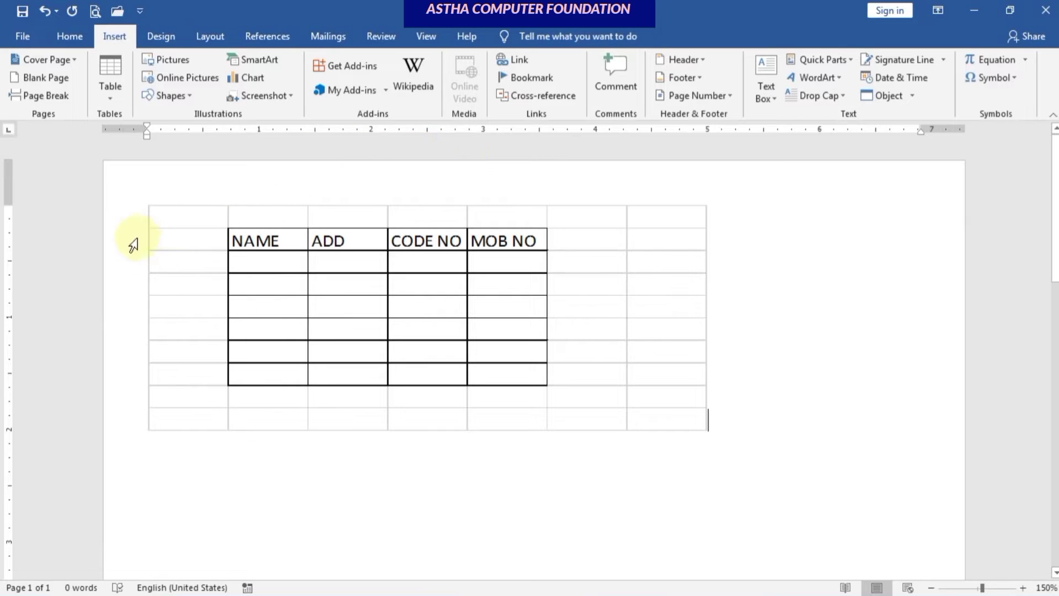
click(599, 291)
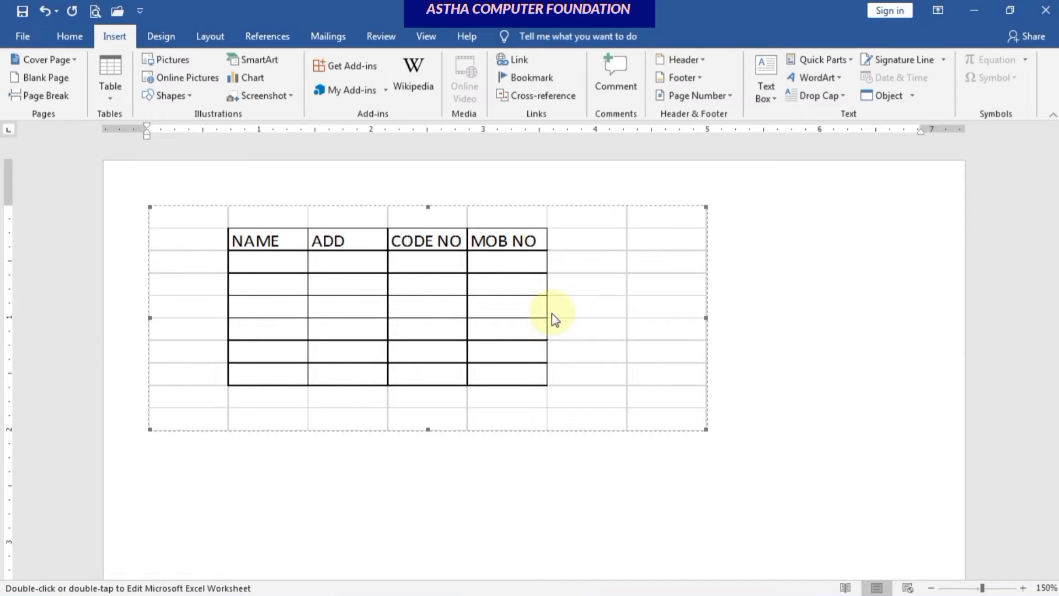
Reopen the embedded worksheet and enter code 34543 in D3 and the mobile number in E3.
double_click(351, 265)
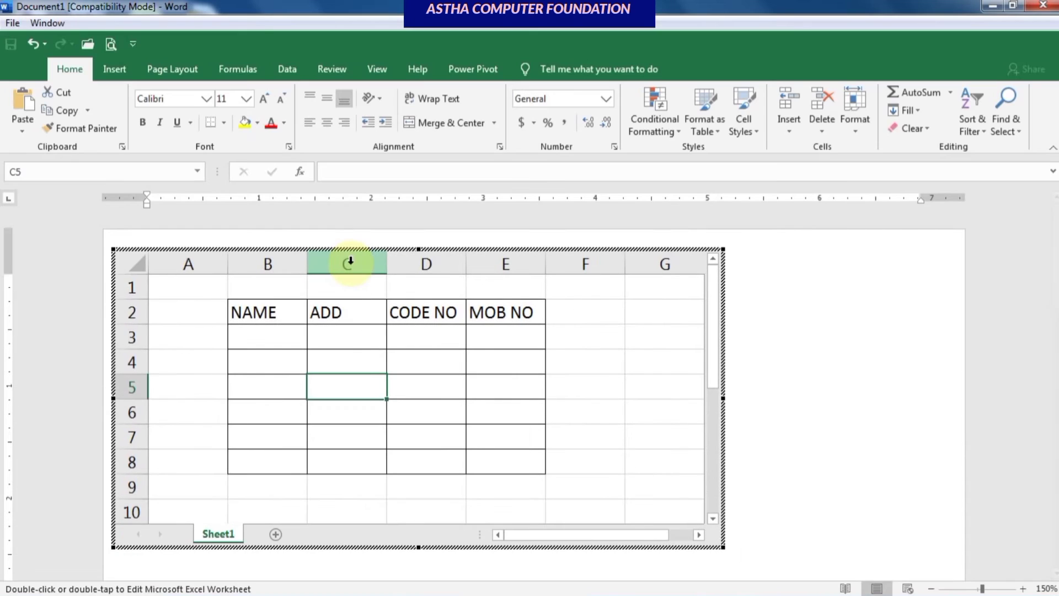
click(370, 357)
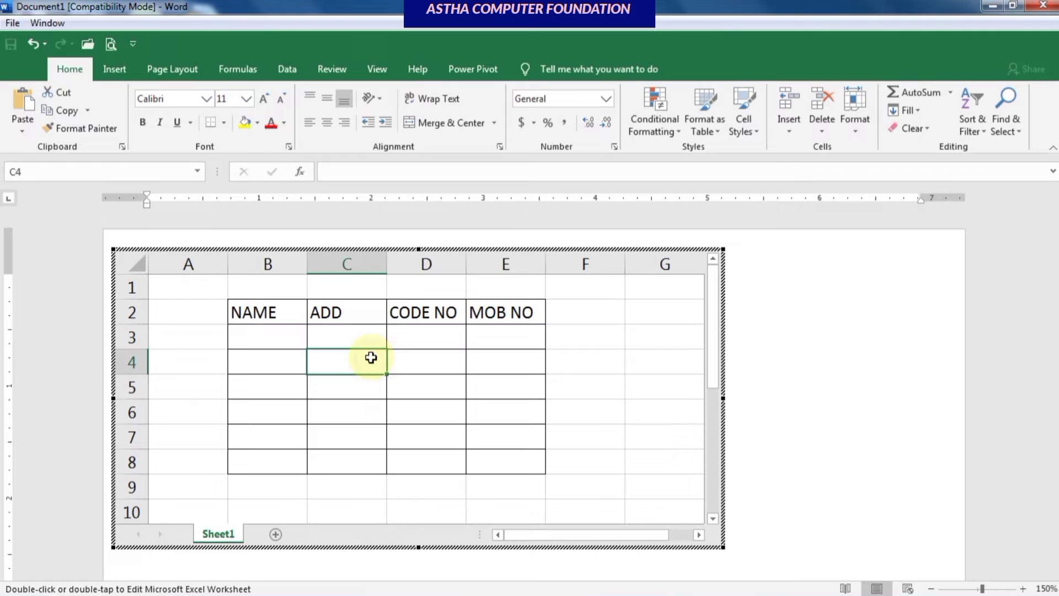
click(421, 337)
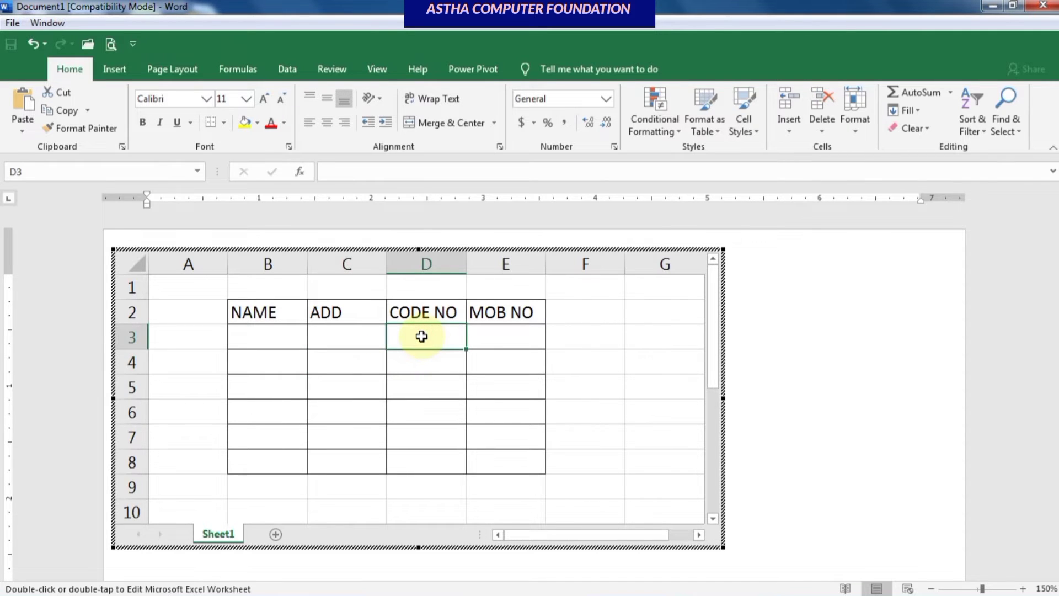
text(34543)
click(498, 337)
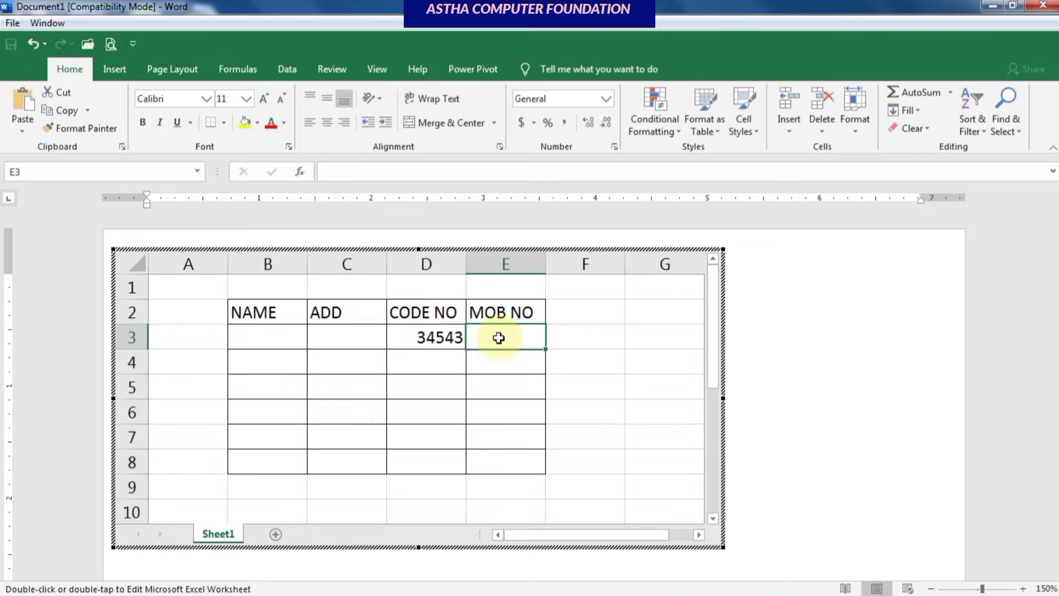
text(5345)
Enter address LKO in C3 and the person's name in B3, then leave the sheet.
click(345, 333)
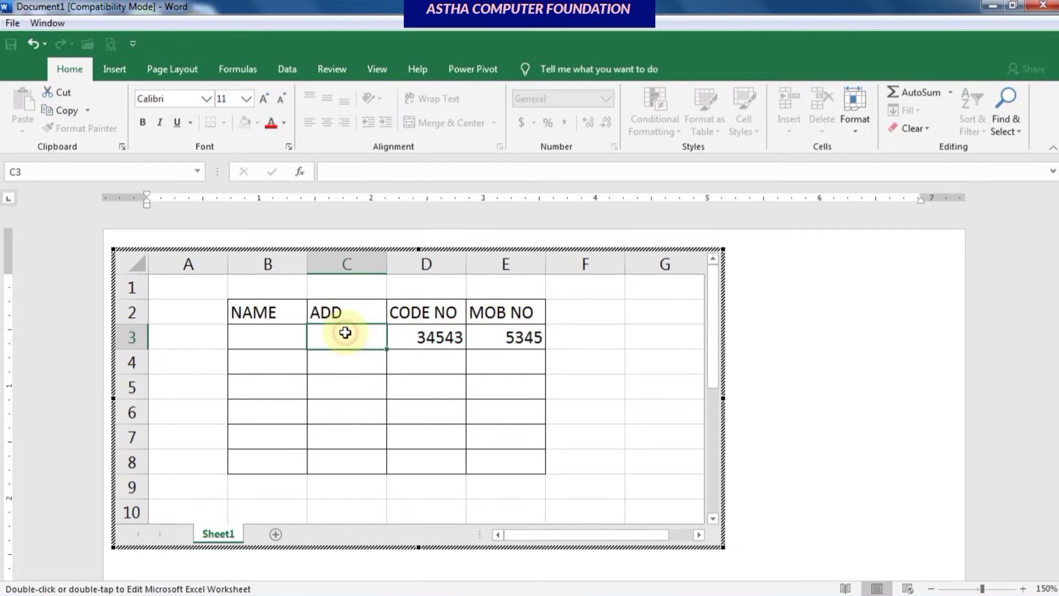
text(LKO)
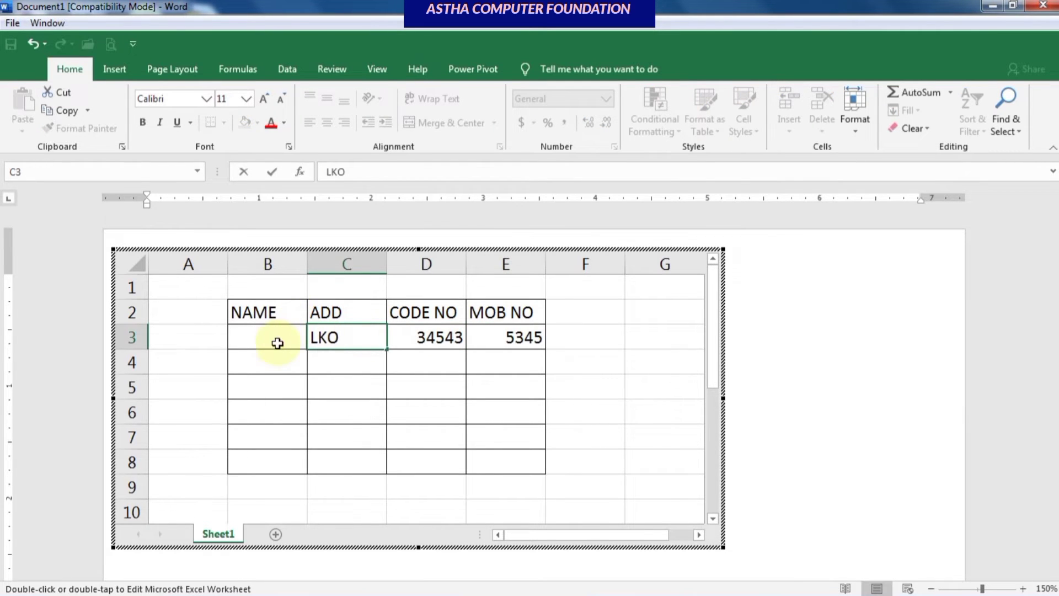
click(277, 343)
text(A)
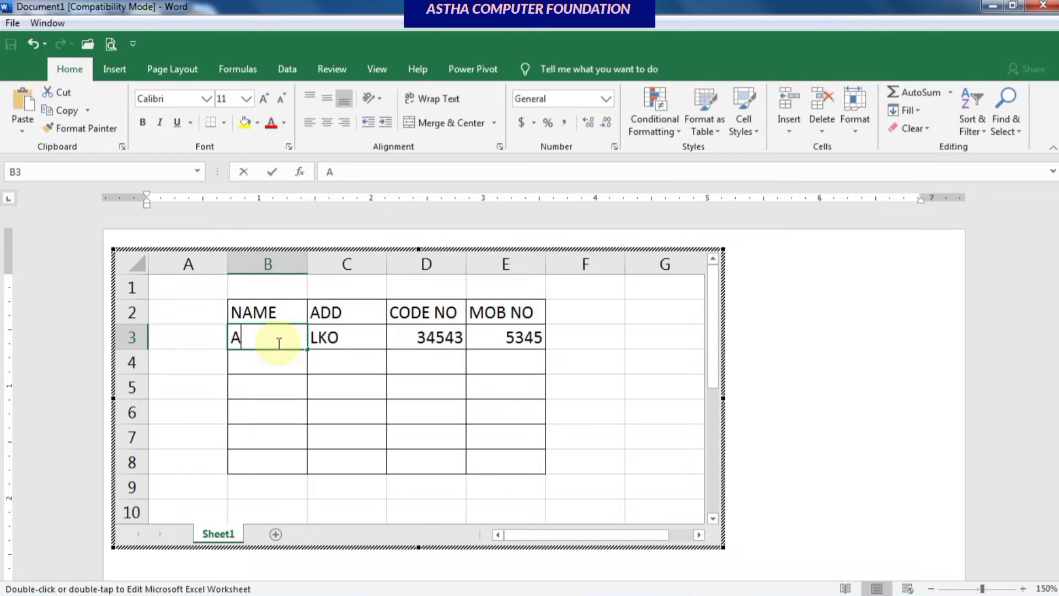
text(NUR)
key(BackSpace)
key(BackSpace)
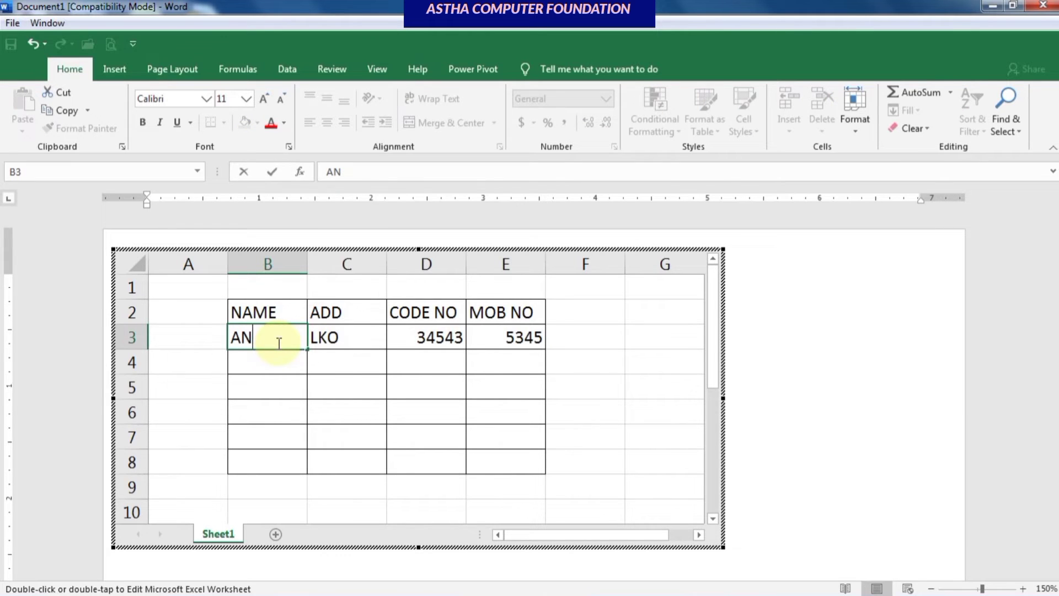
text(U)
key(BackSpace)
key(BackSpace)
text(MIT)
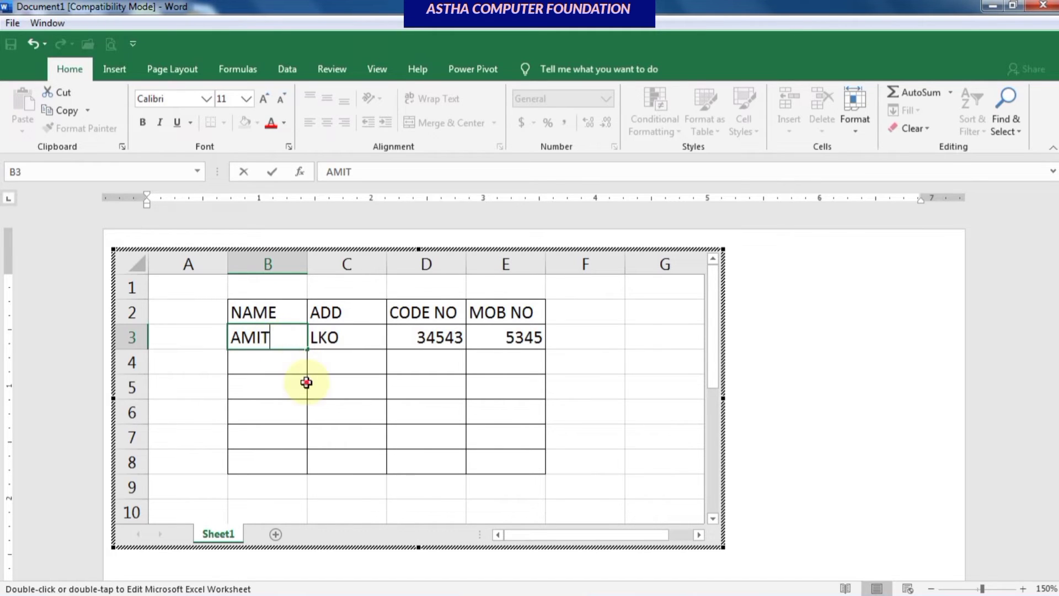
click(306, 383)
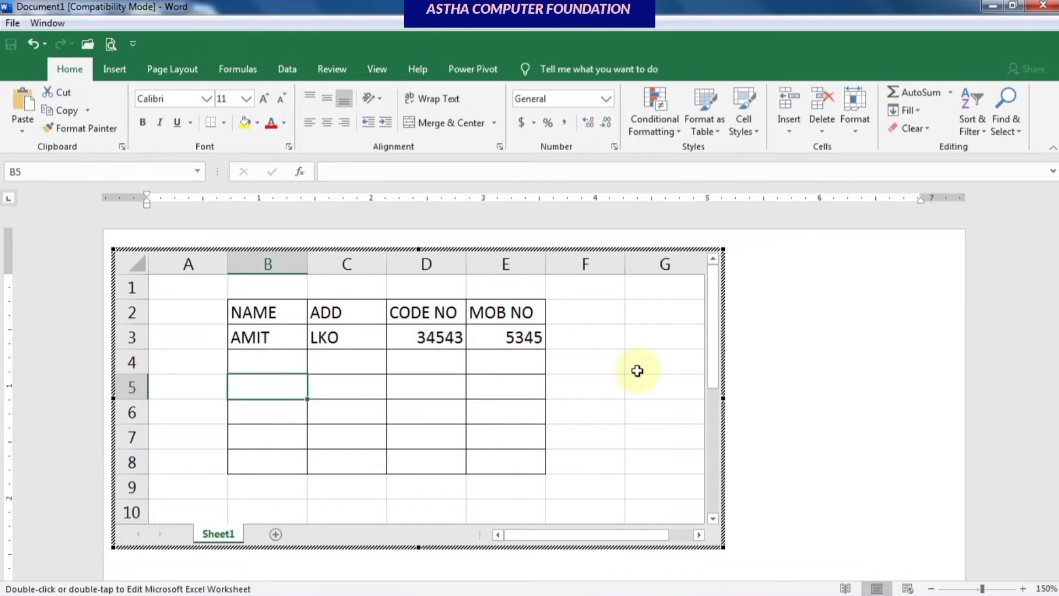
click(773, 360)
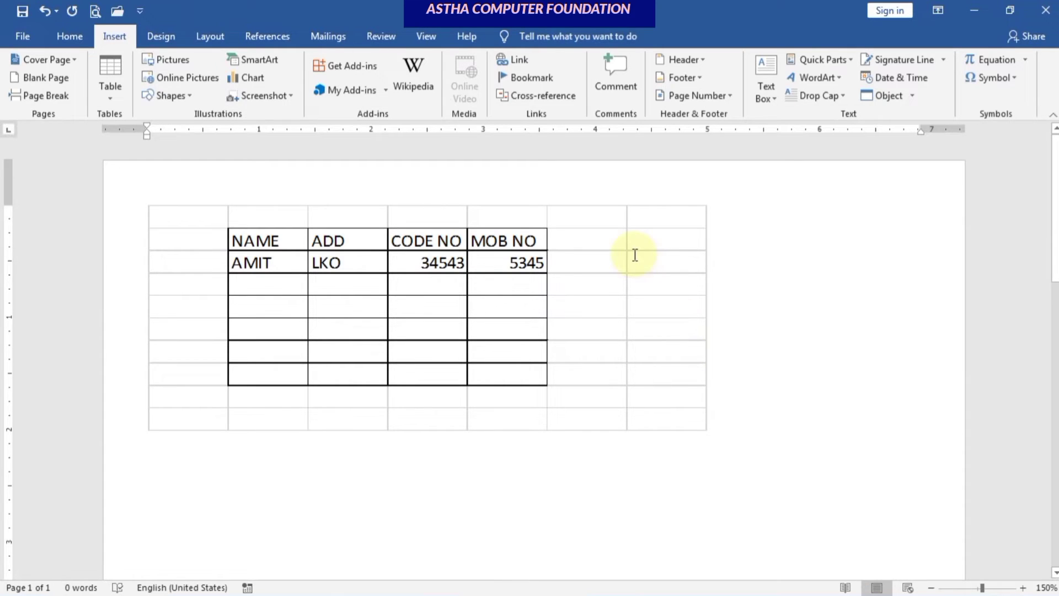
Select the embedded worksheet object and delete it from the page.
click(603, 208)
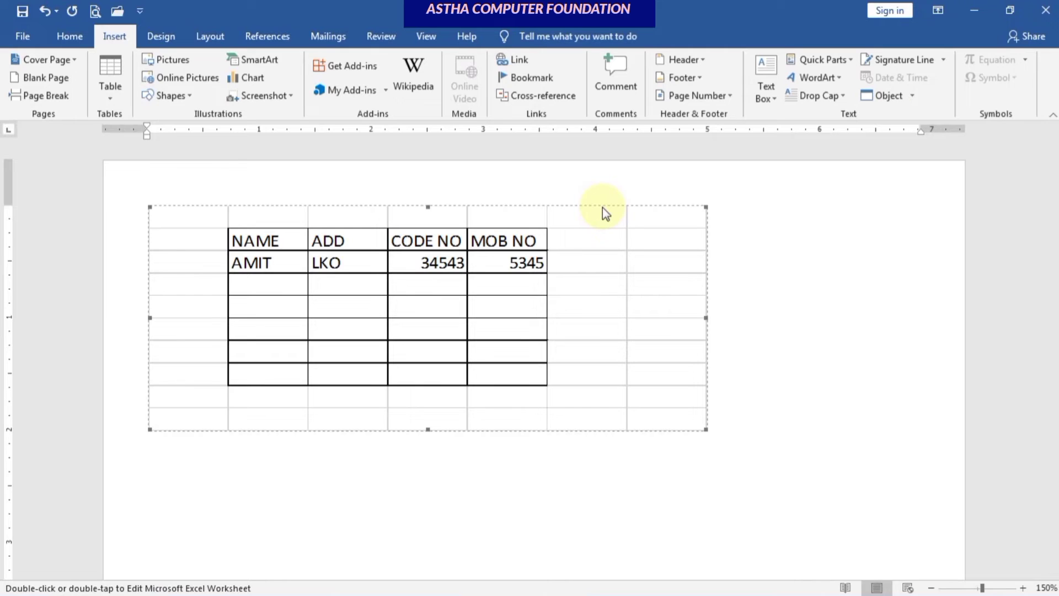
key(Delete)
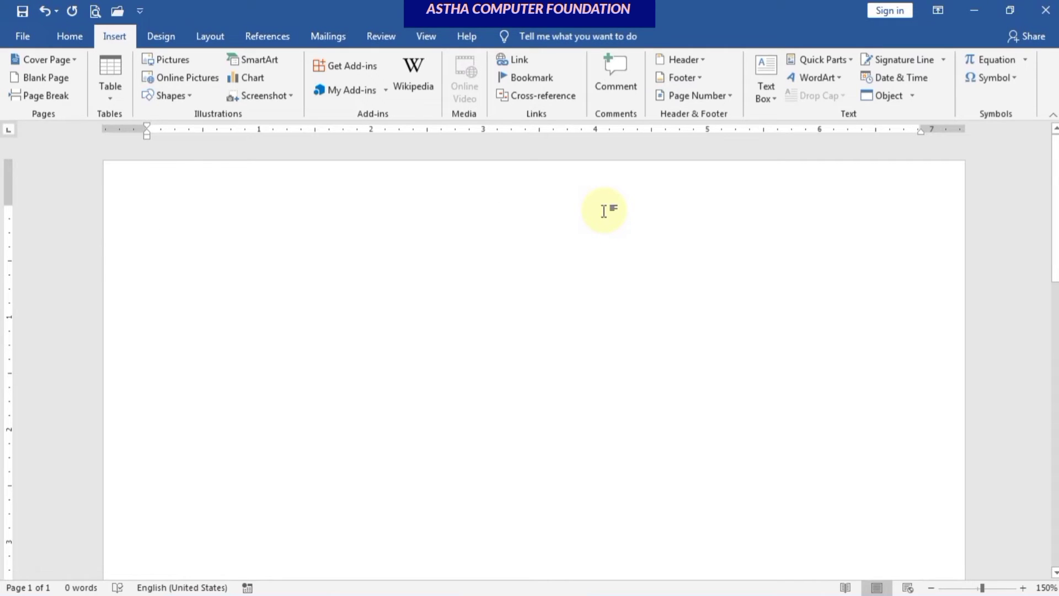
Open the Object dialog on its Create from File page.
click(875, 102)
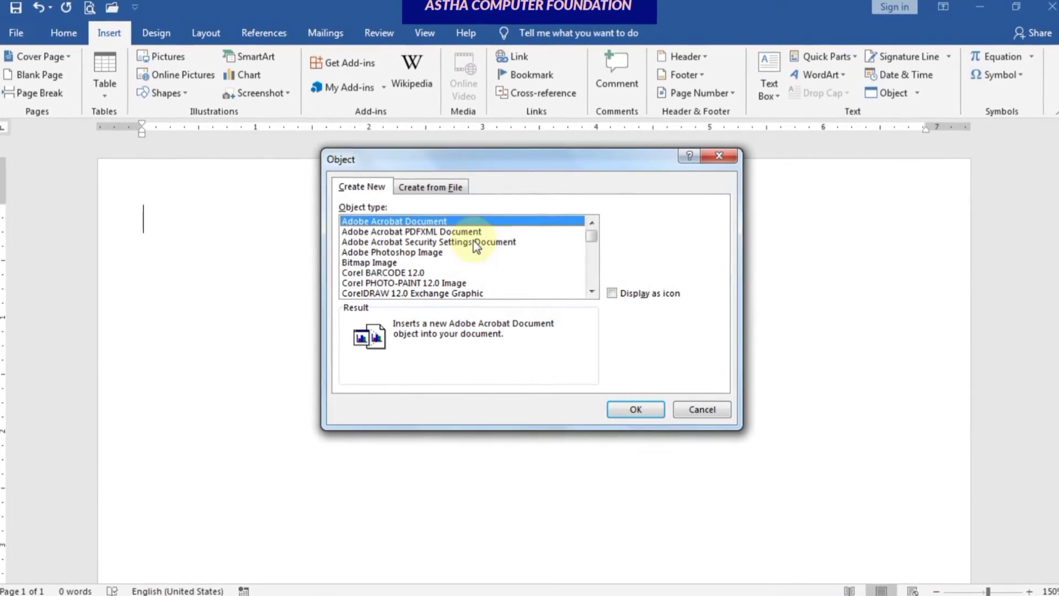
click(428, 188)
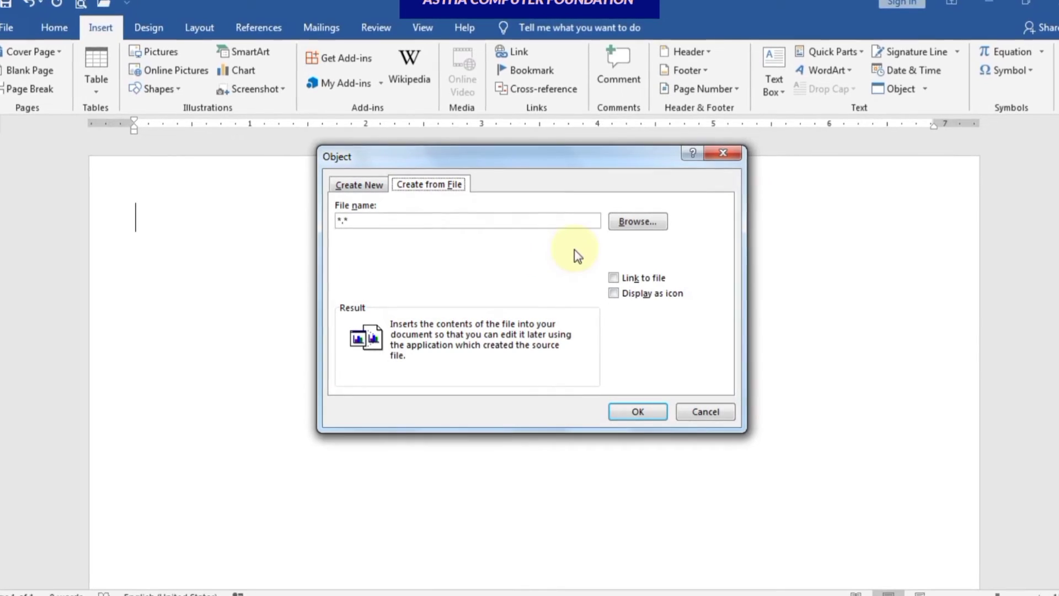
Insert ASTHA COMPUTER FOUNDATION.docx as an object with Display as icon ticked.
click(631, 231)
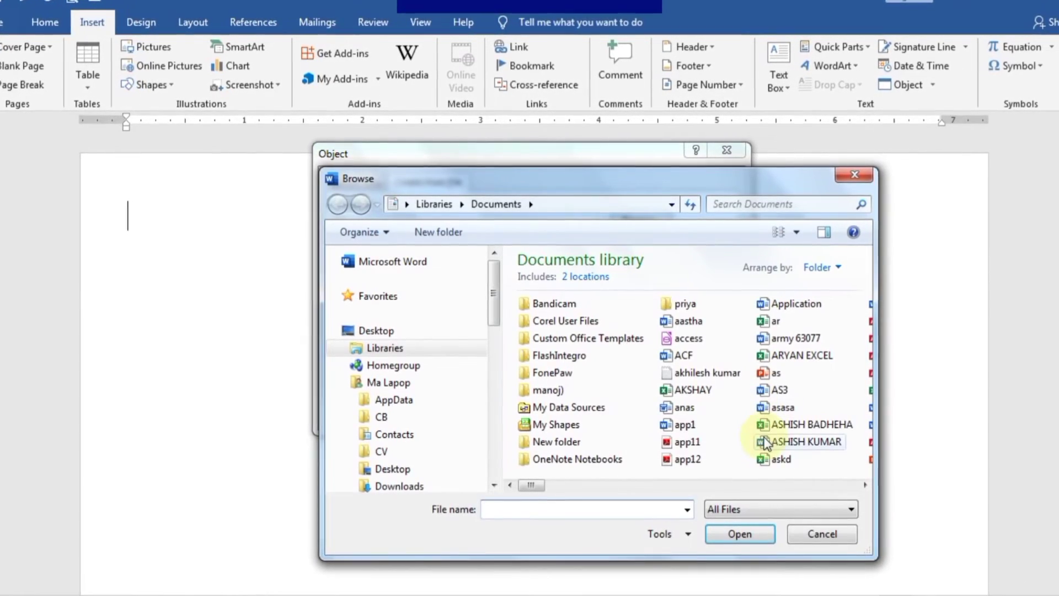
click(870, 485)
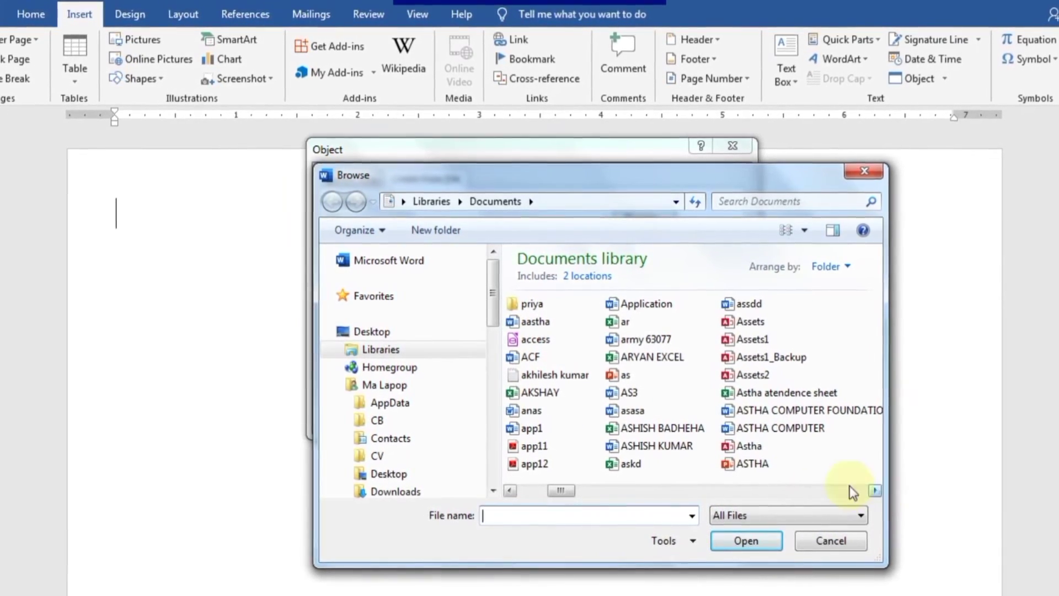
click(767, 410)
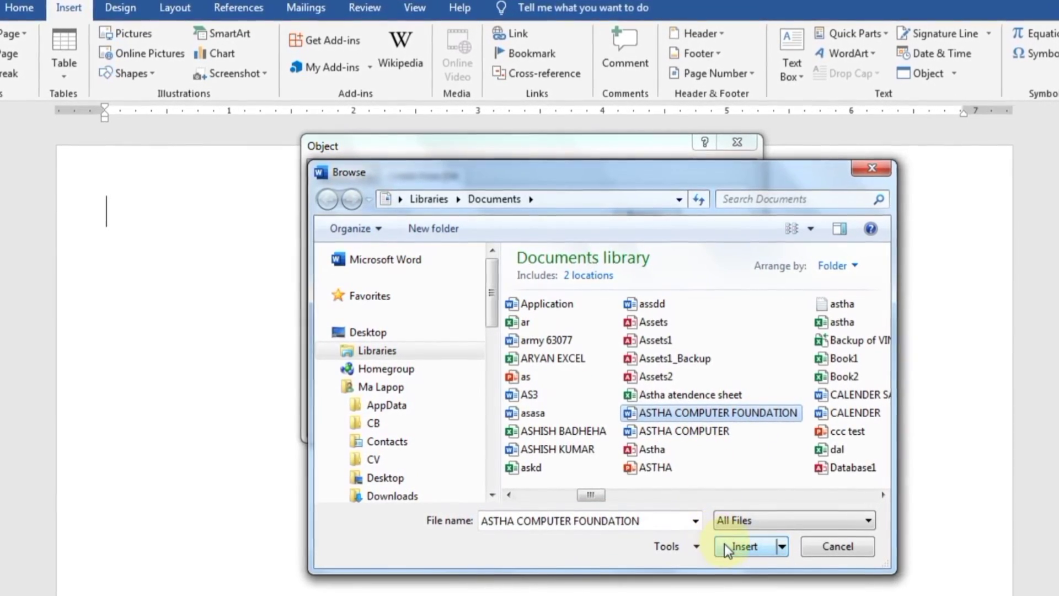
click(726, 546)
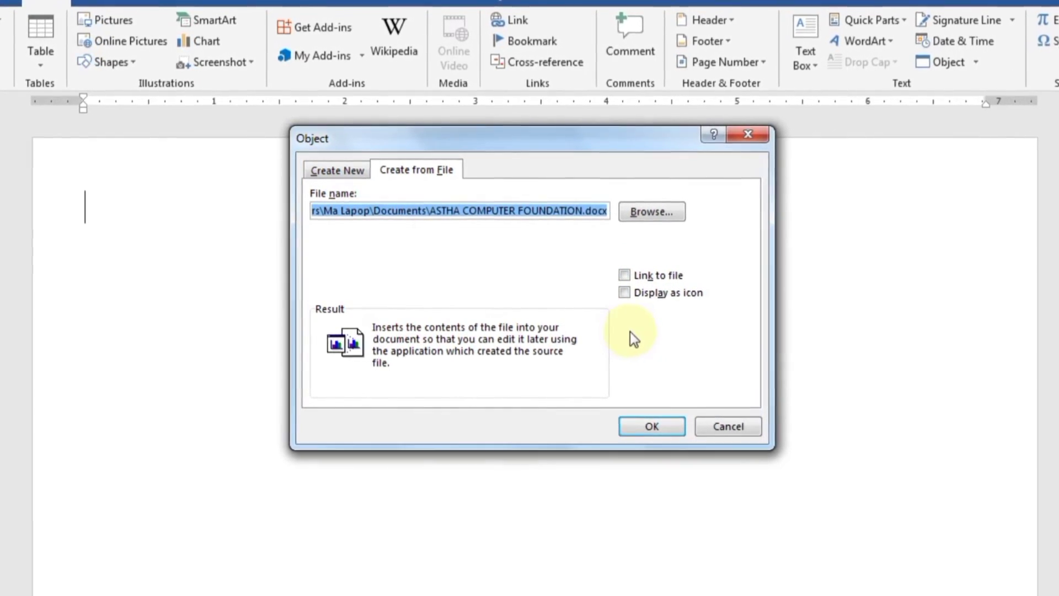
click(628, 294)
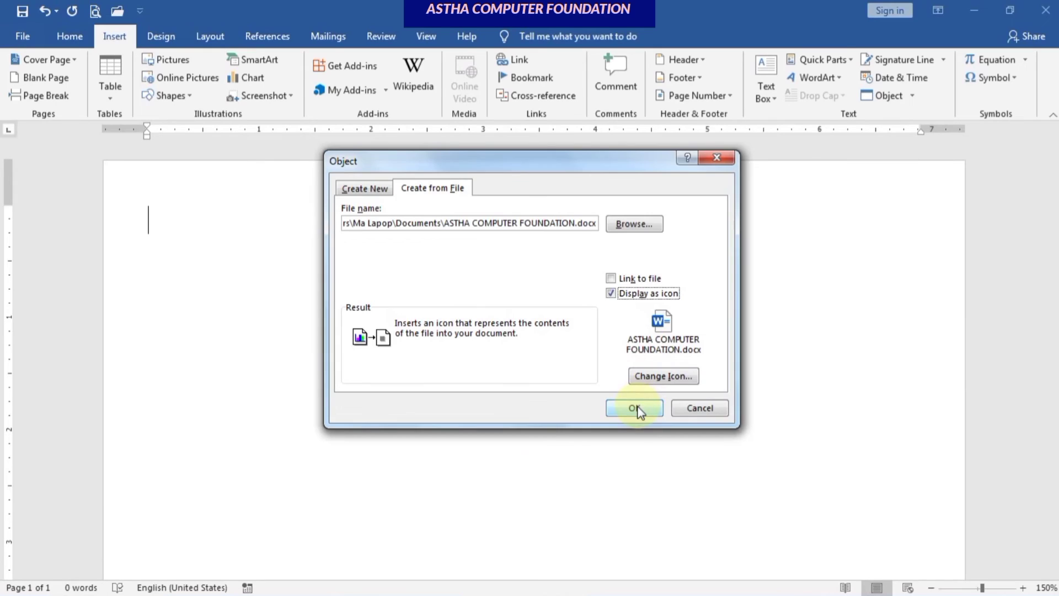
click(635, 408)
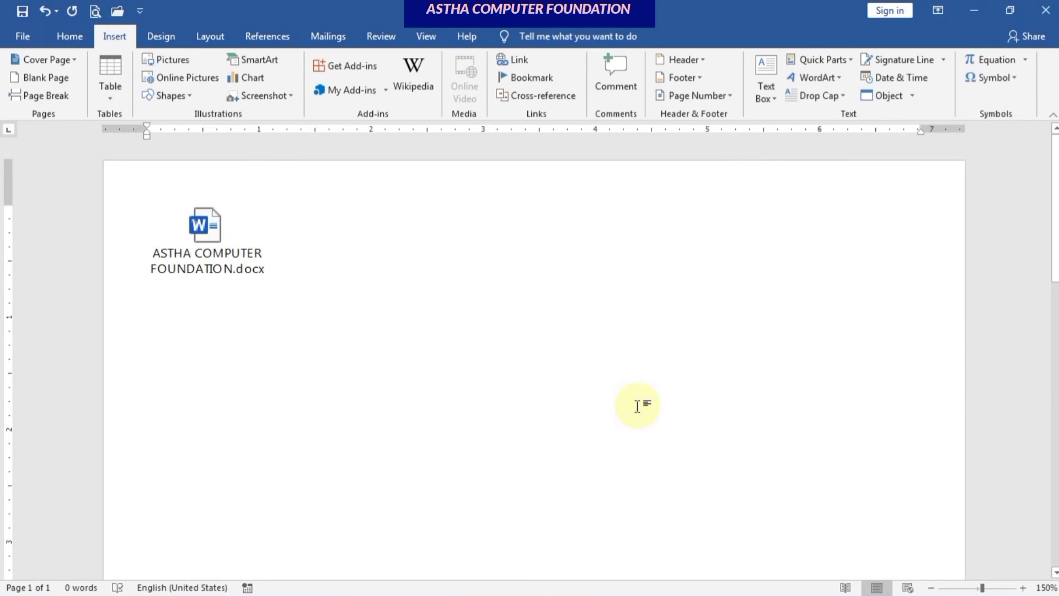
click(175, 241)
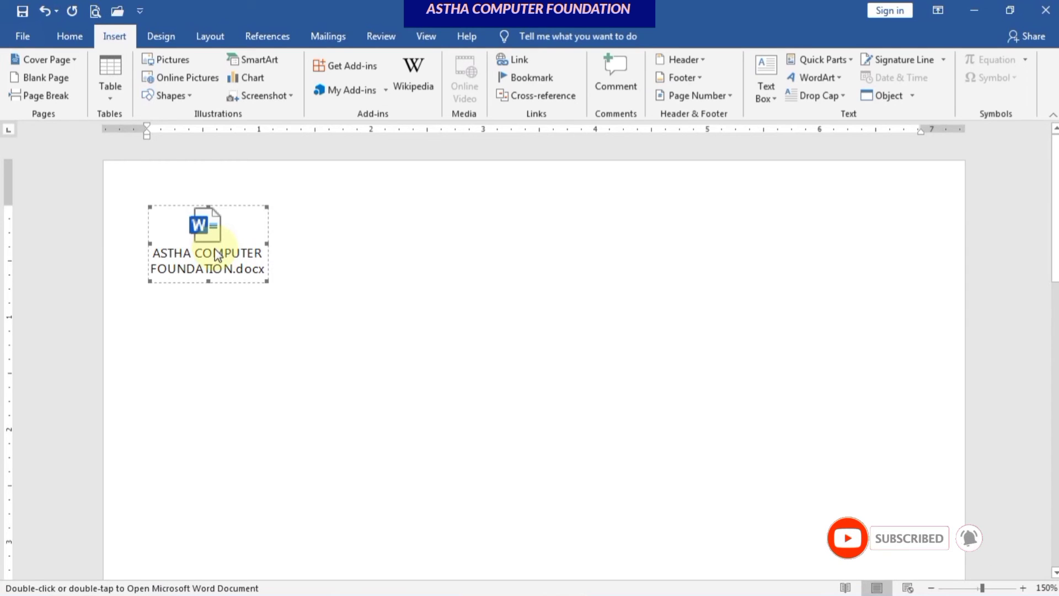
Open the embedded ASTHA COMPUTER FOUNDATION document from its icon.
double_click(215, 251)
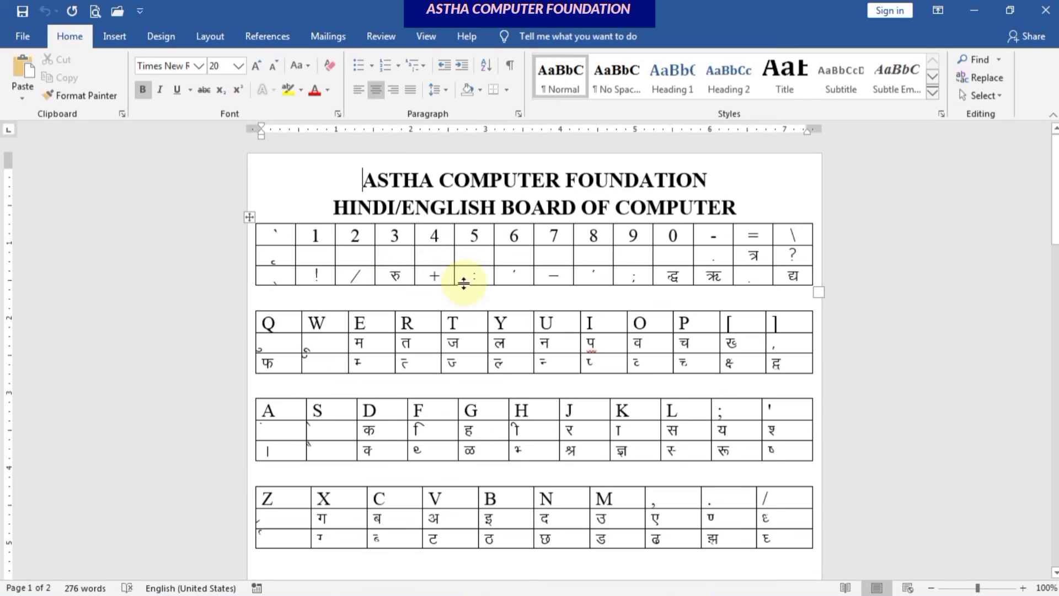
Close the keyboard document window and delete its icon so the page shows 0 words.
click(1035, 8)
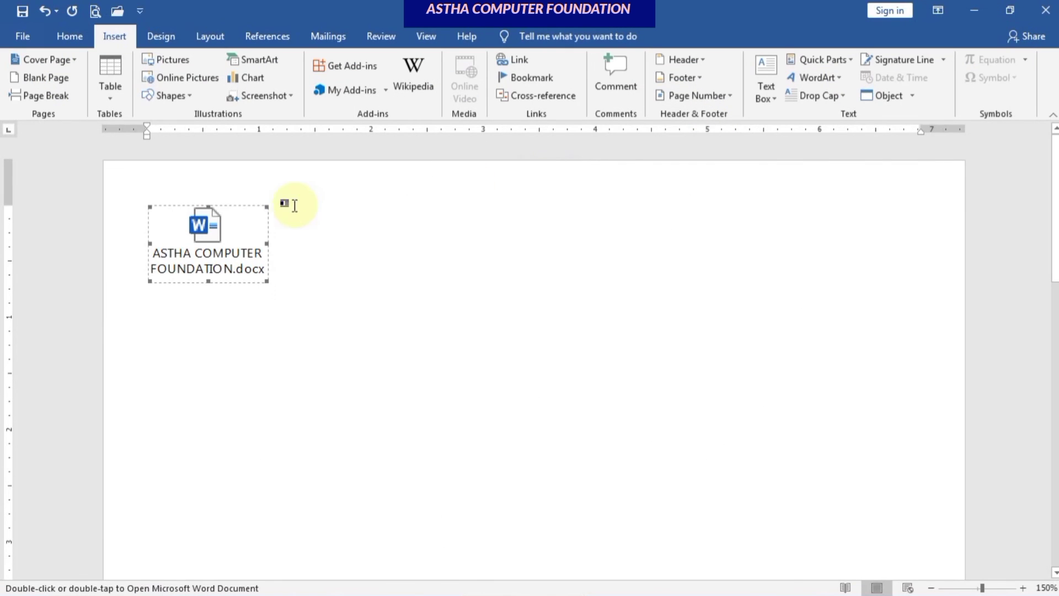
key(Delete)
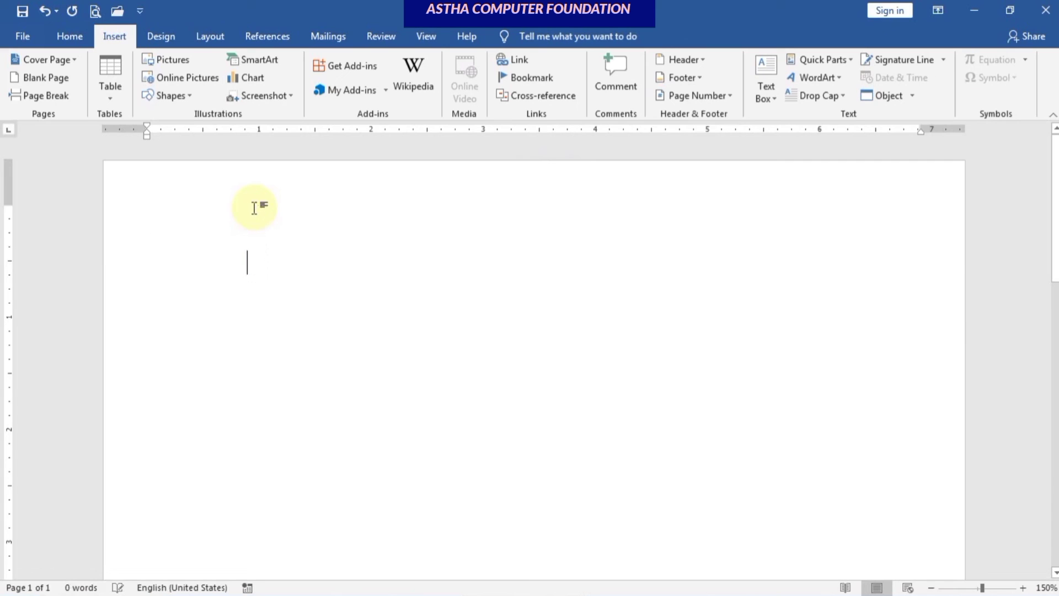